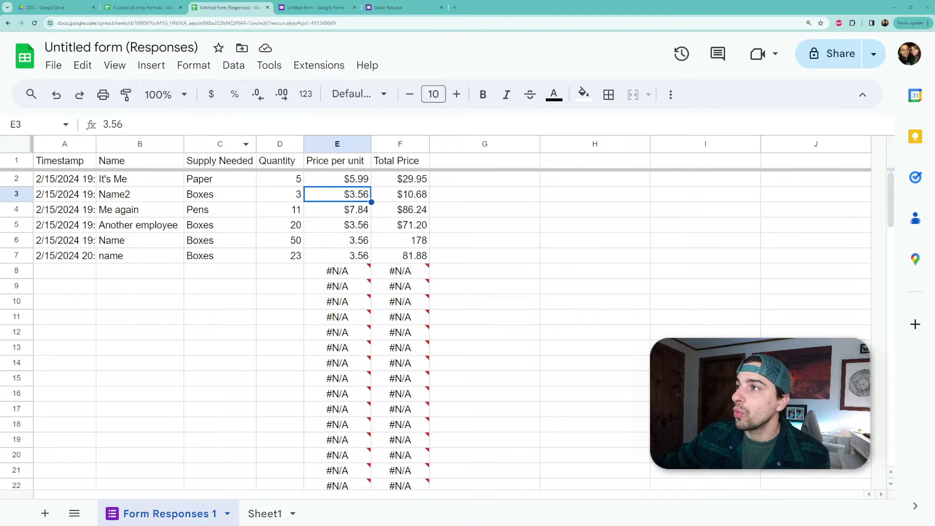
# - Try shortening E2's lookup range to C2:C6, then restore it to the whole column C2:C
pyautogui.click(336, 181)
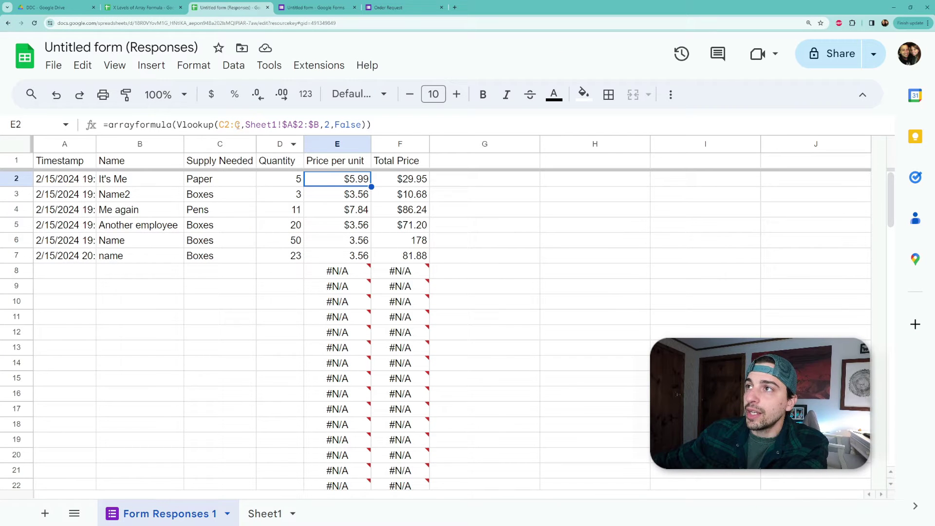
pyautogui.click(238, 125)
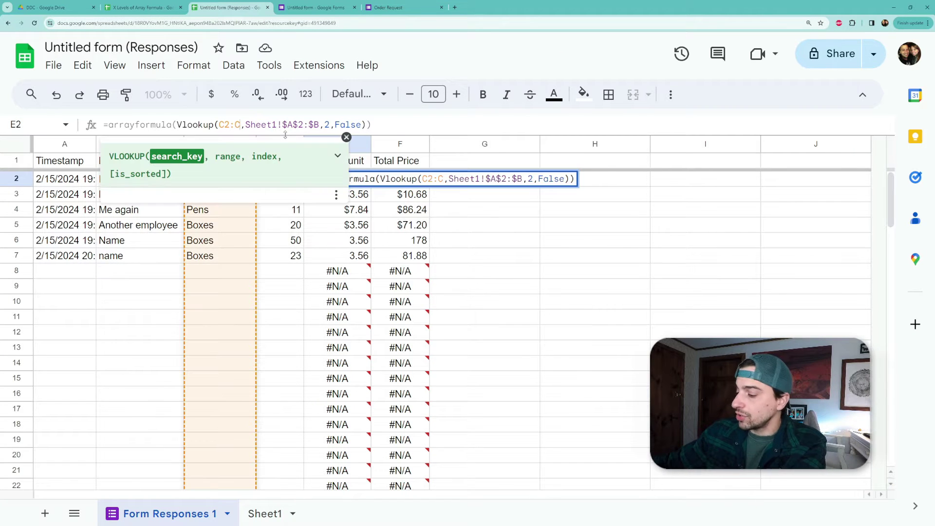
pyautogui.write('6')
pyautogui.press('Return')
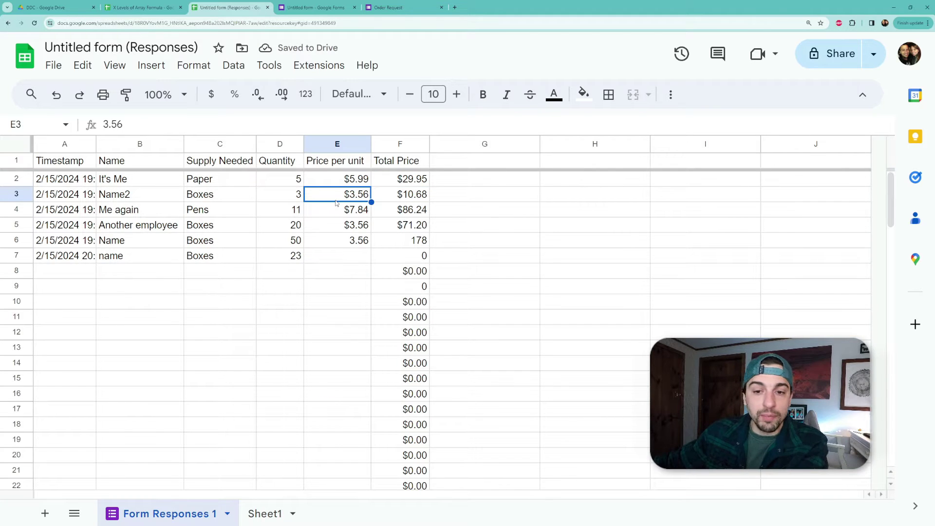
pyautogui.click(345, 180)
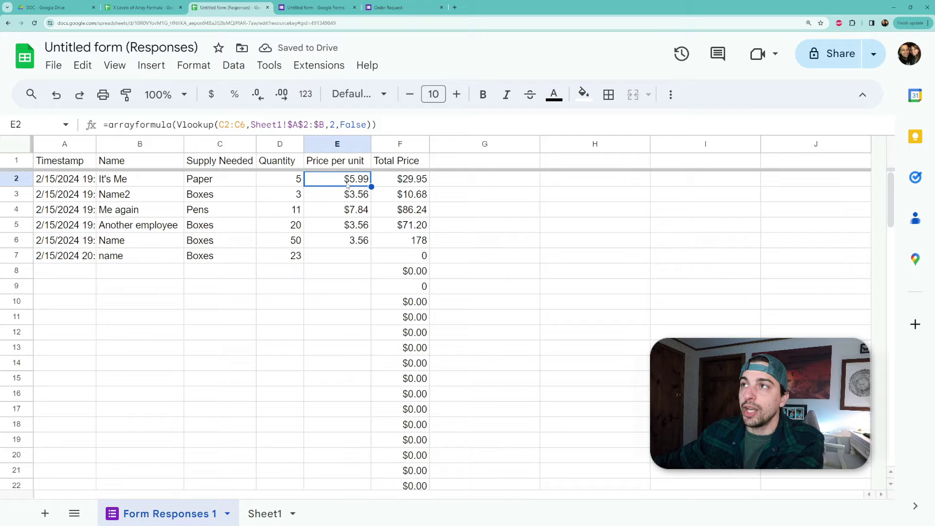
pyautogui.click(246, 125)
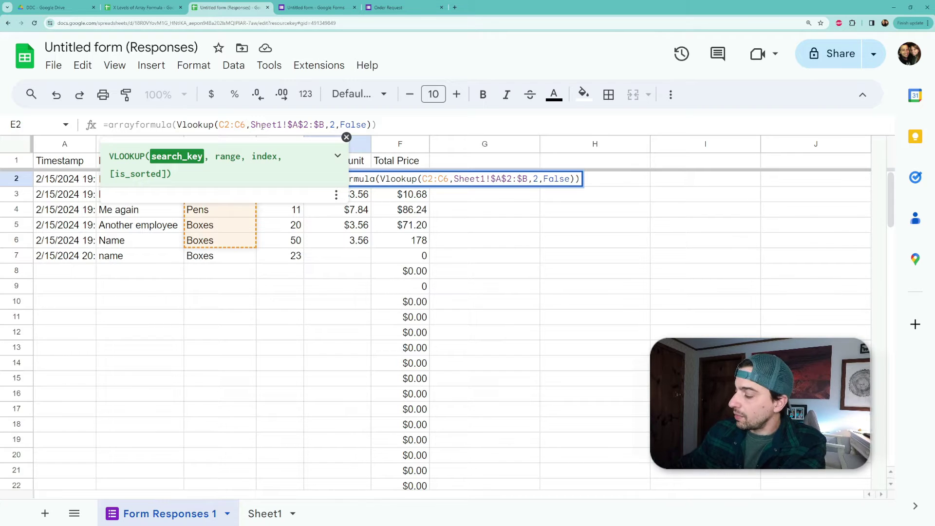
pyautogui.press('BackSpace')
pyautogui.press('Return')
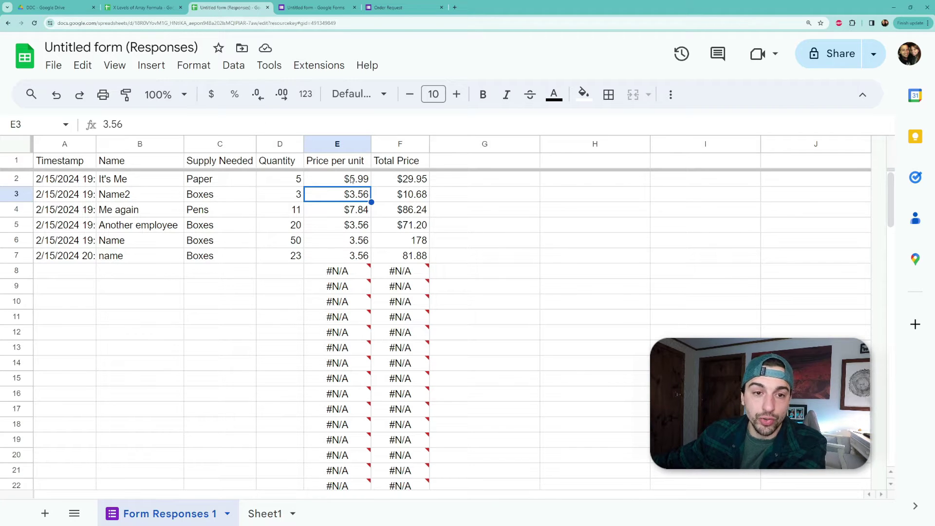
# - Wrap E2's price ARRAYFORMULA in ARRAY_CONSTRAIN with 2 rows and 1 column
pyautogui.click(352, 180)
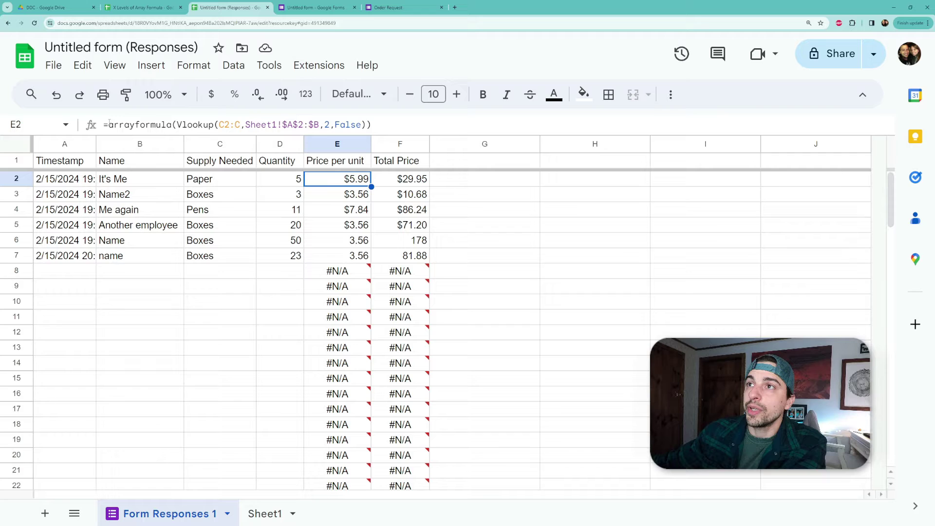
pyautogui.click(109, 124)
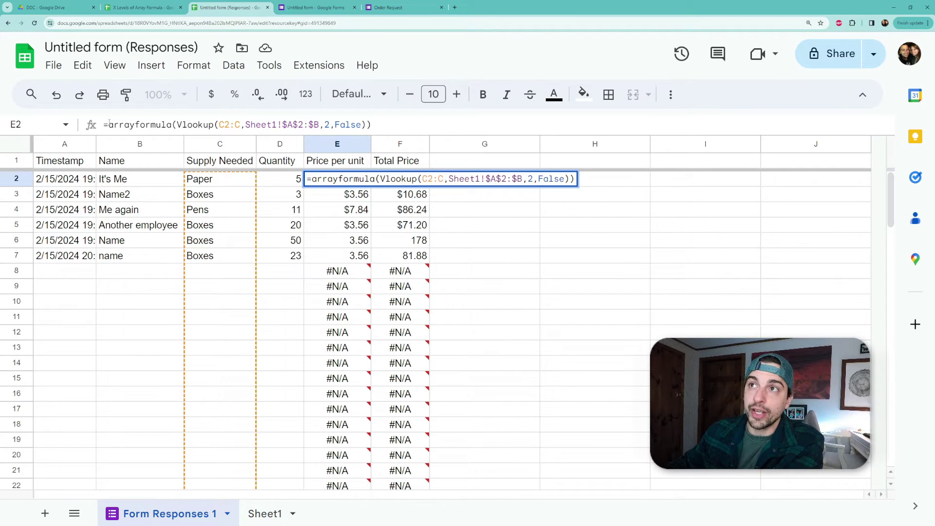
pyautogui.write('array')
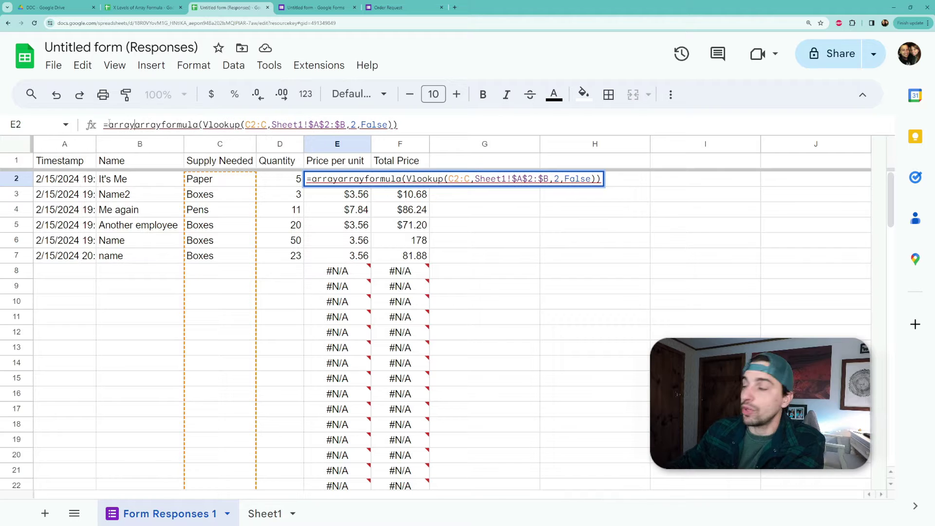
pyautogui.write('_const')
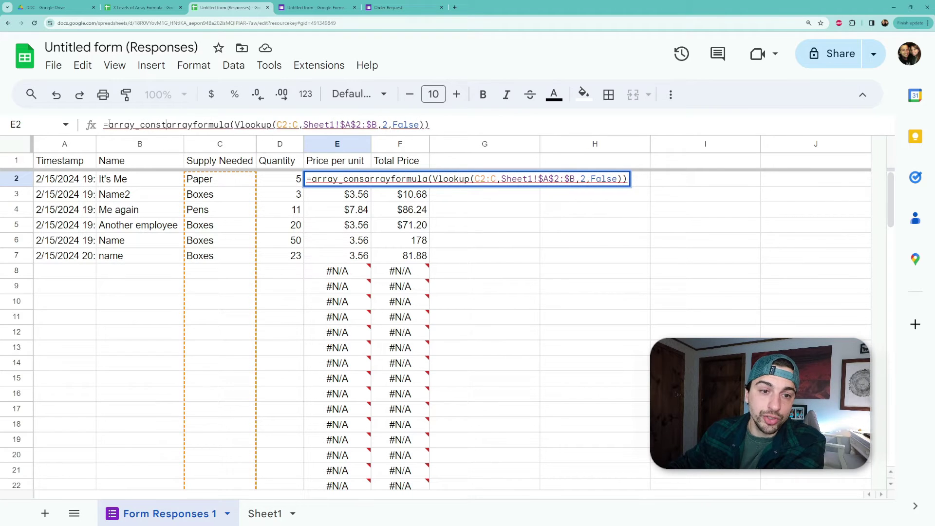
pyautogui.write('rain(')
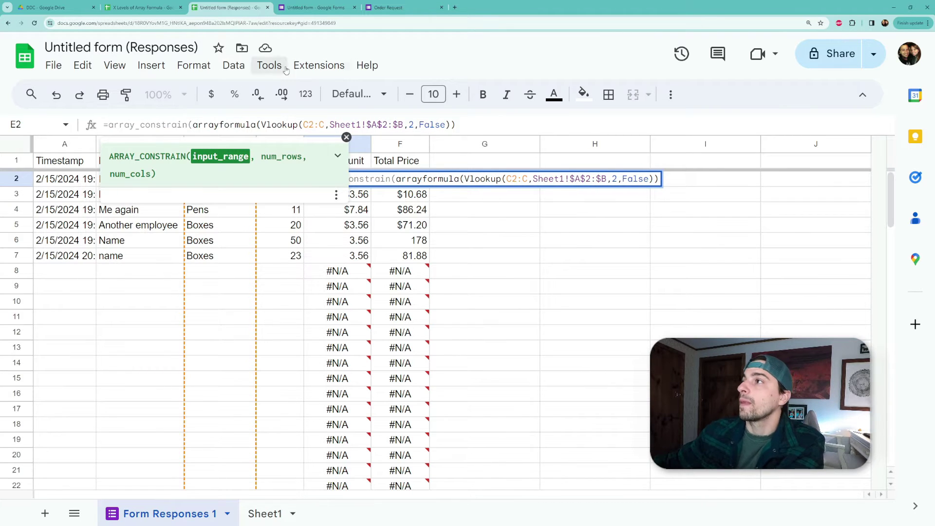
pyautogui.click(462, 122)
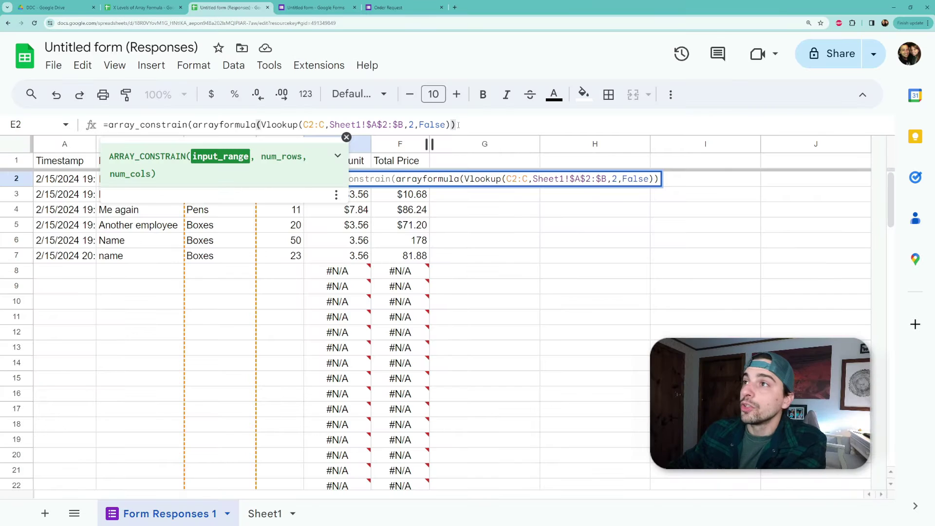
pyautogui.write(',')
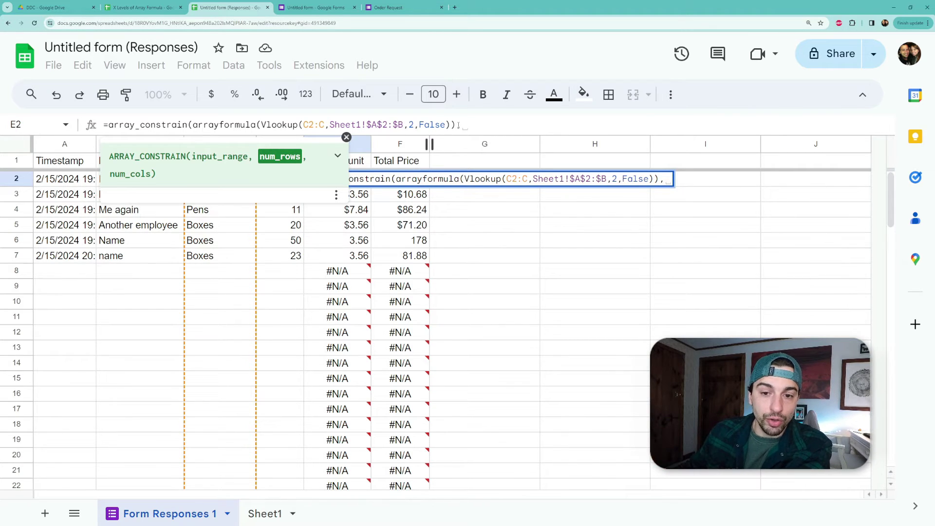
pyautogui.write('2')
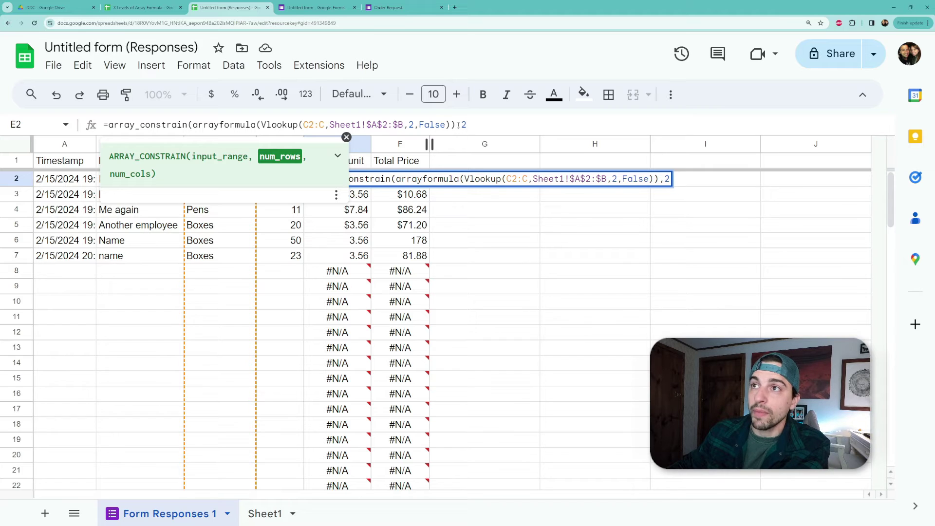
pyautogui.write(',1')
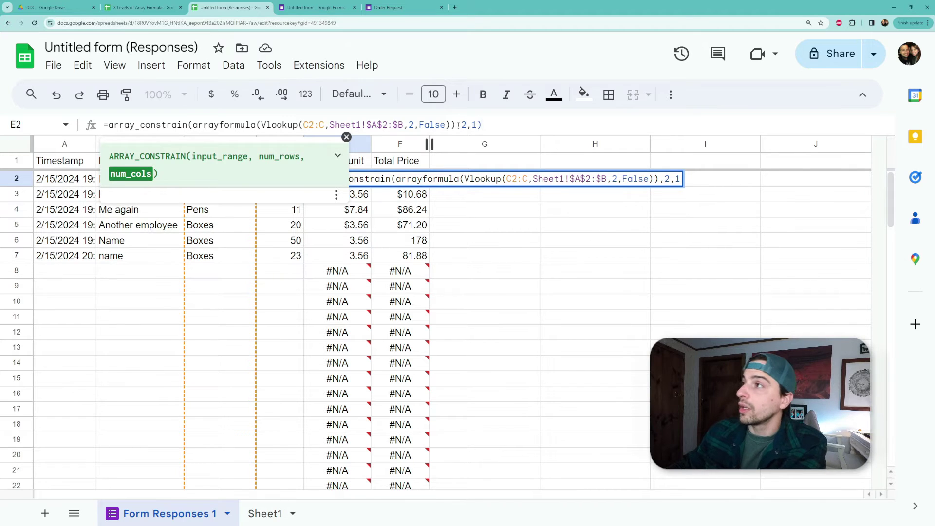
pyautogui.write(')')
pyautogui.press('Return')
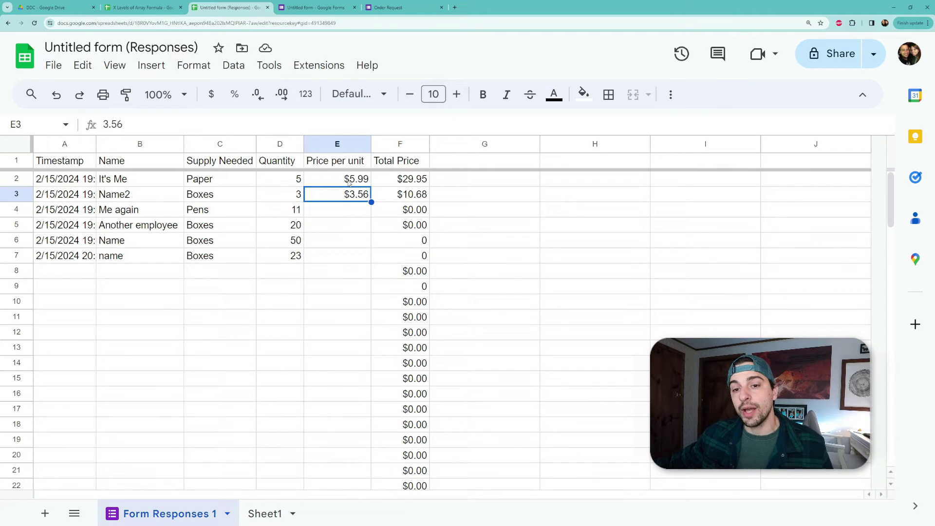
# - Change E2's ARRAY_CONSTRAIN row count to CountA(A2:A), keeping 1 column
pyautogui.click(349, 180)
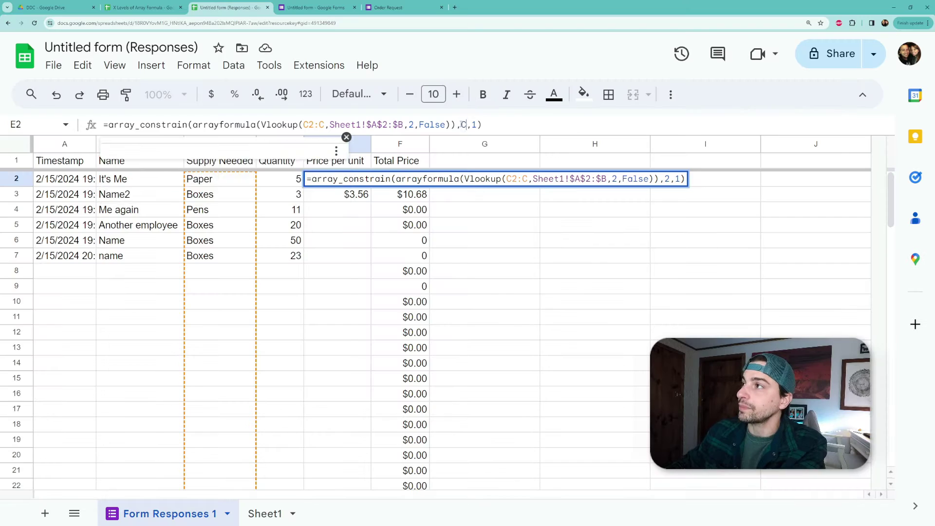
pyautogui.write('Count')
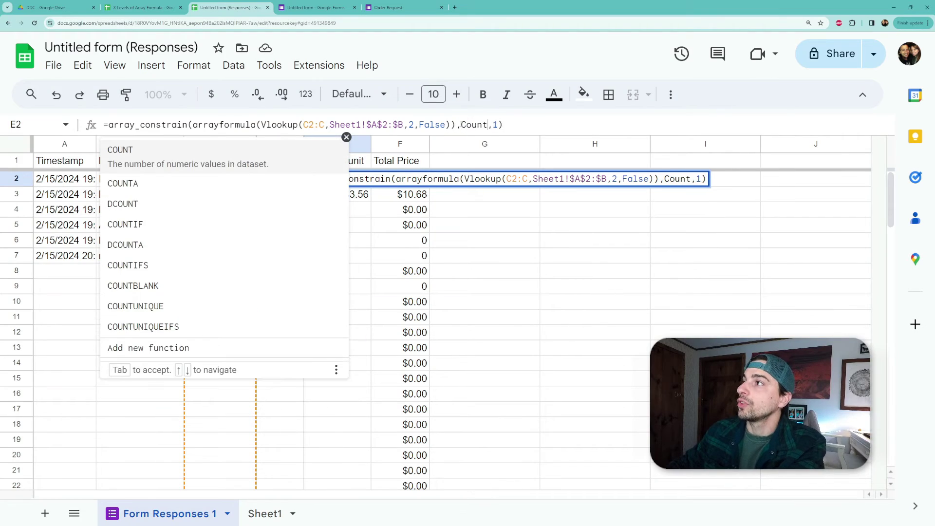
pyautogui.write('A')
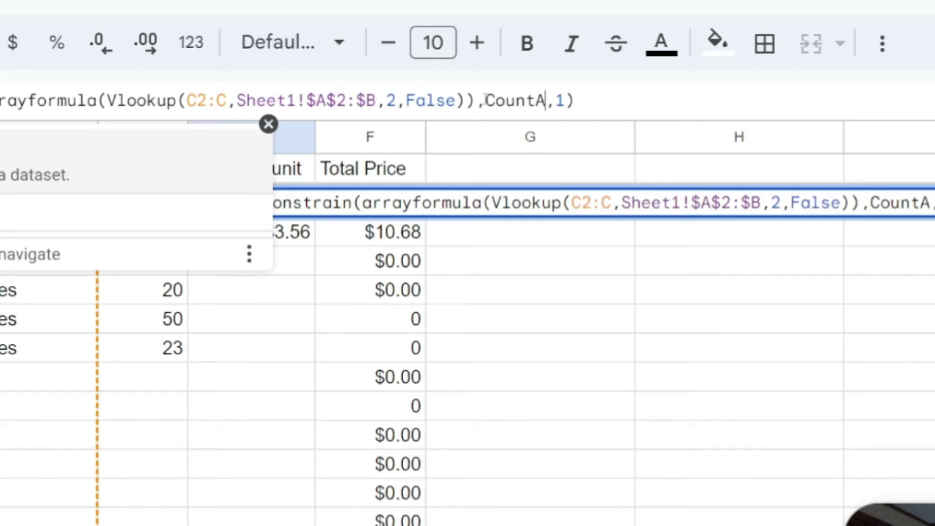
pyautogui.write('(')
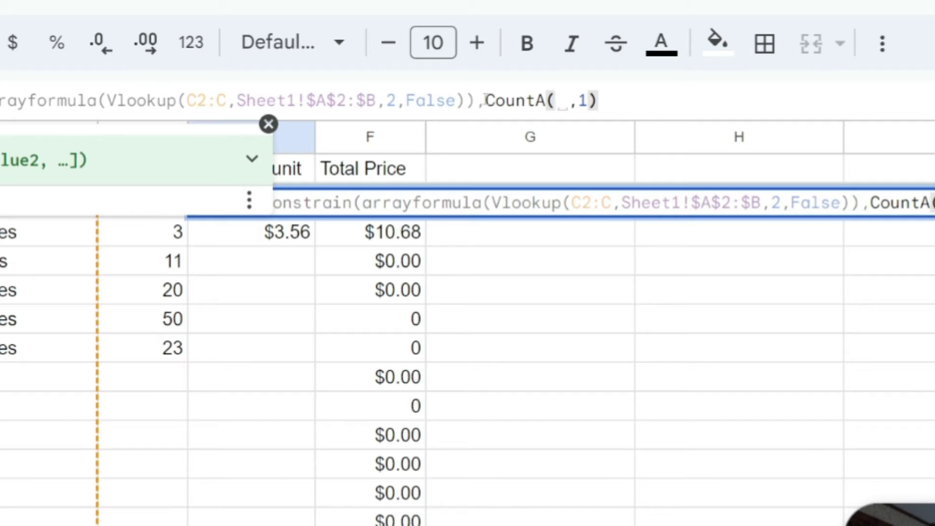
pyautogui.write('A2:A')
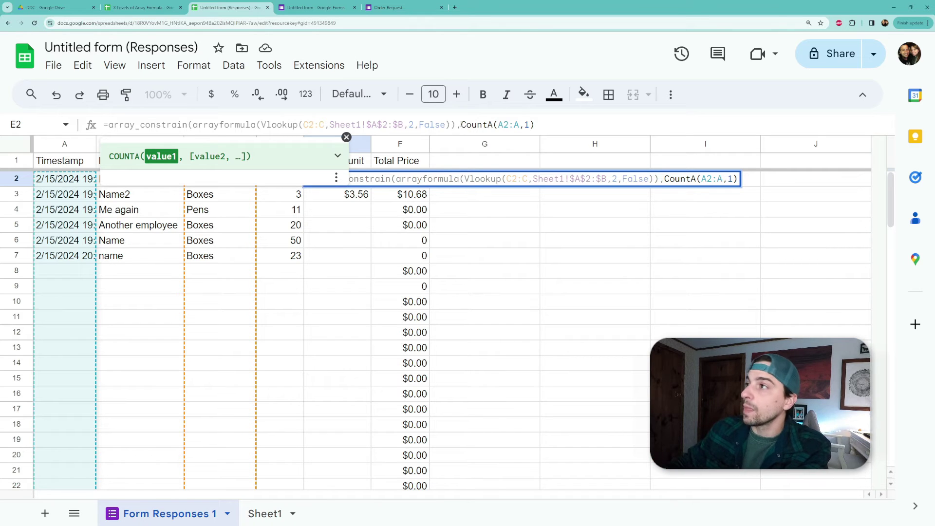
pyautogui.write(')')
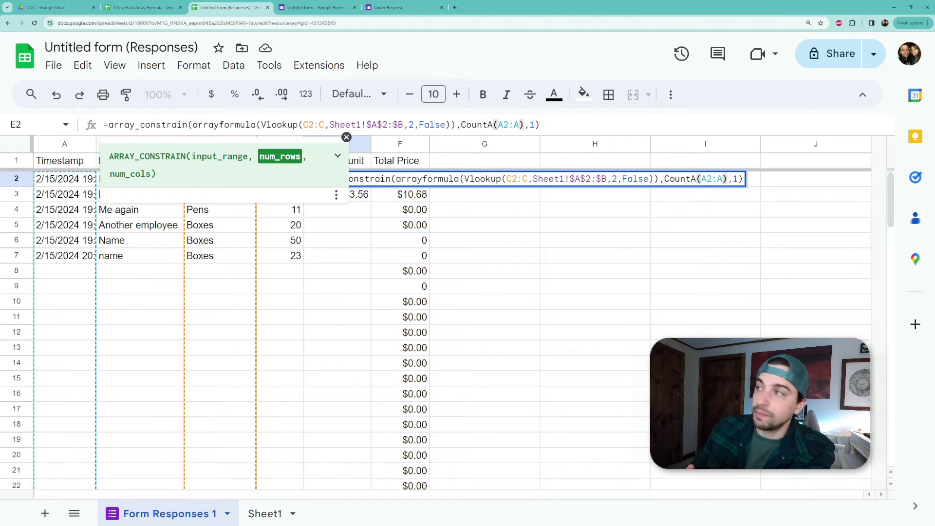
pyautogui.press('Right')
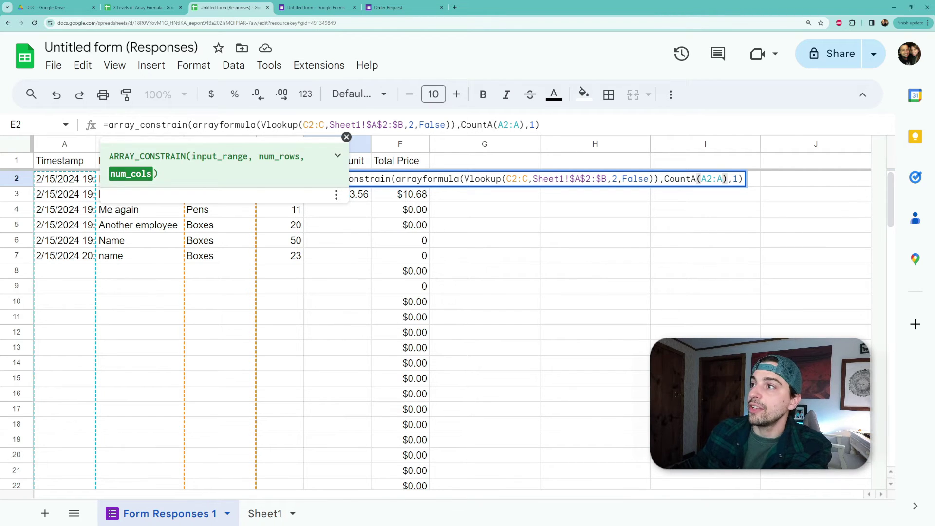
pyautogui.press('Return')
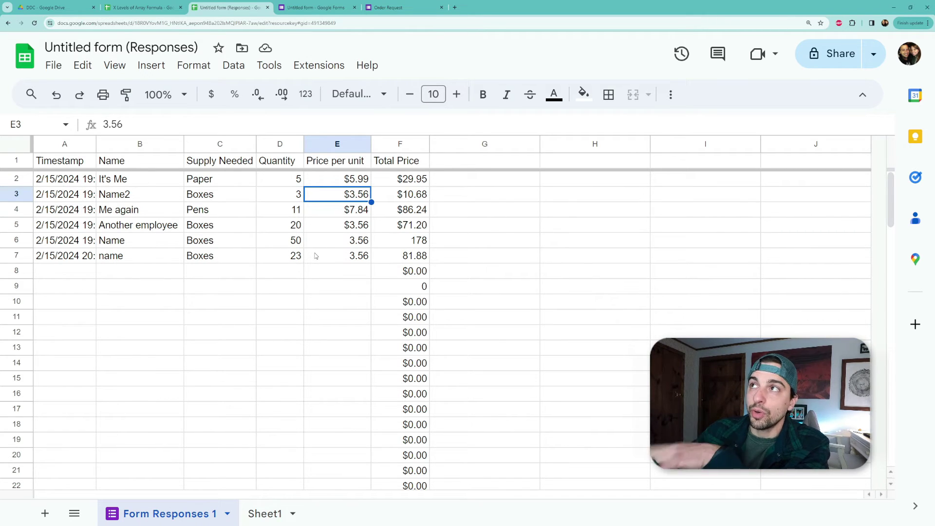
# - Submit another Order Request response for Paper, quantity 100, with a placeholder name, then return to the sheet
pyautogui.click(388, 7)
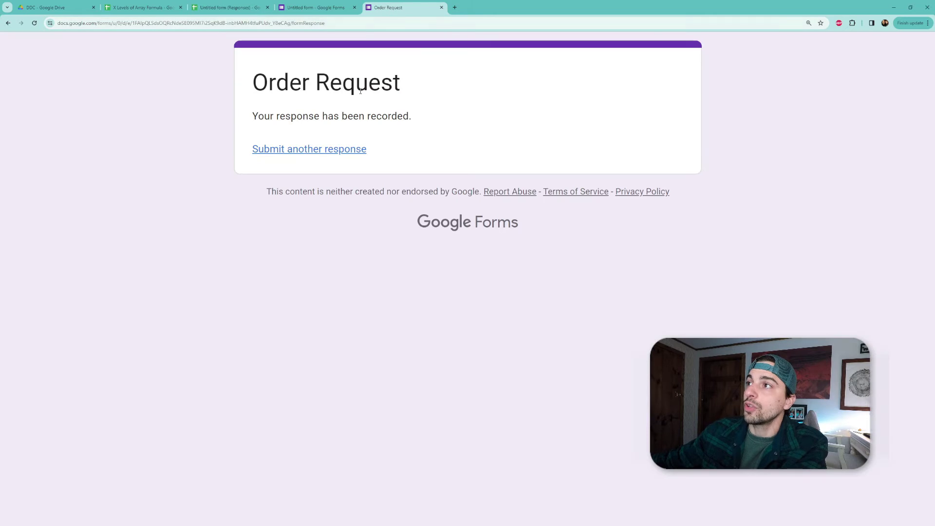
pyautogui.click(344, 154)
pyautogui.click(311, 236)
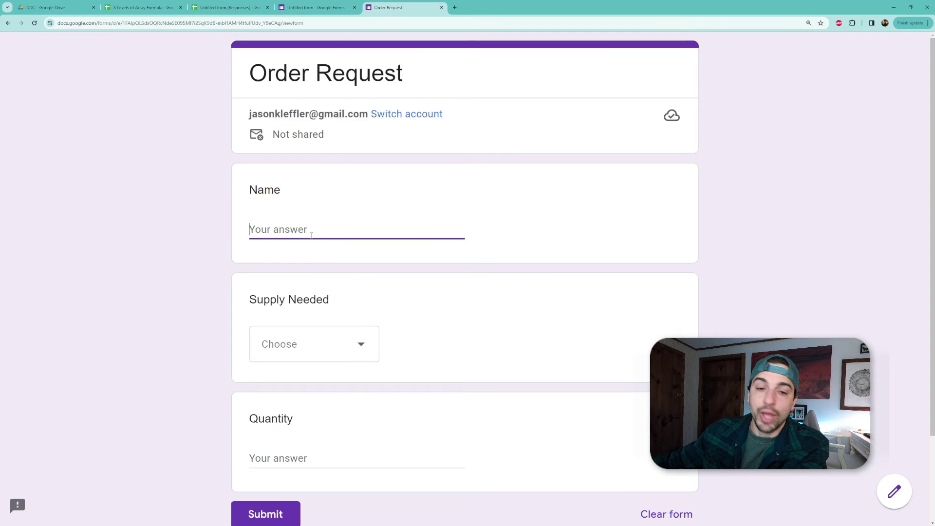
pyautogui.write('Name2')
pyautogui.click(314, 344)
pyautogui.click(279, 369)
pyautogui.click(334, 458)
pyautogui.write('100')
pyautogui.click(266, 514)
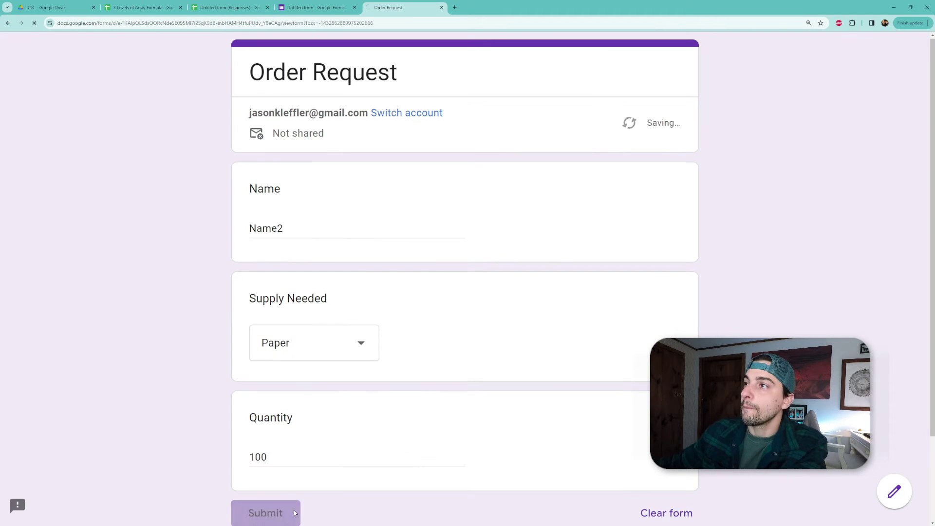
pyautogui.click(196, 7)
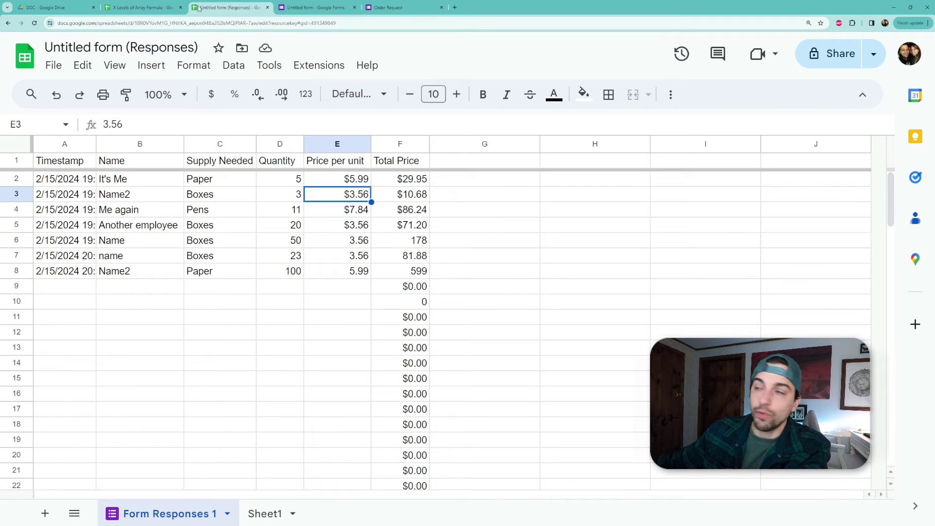
pyautogui.click(16, 271)
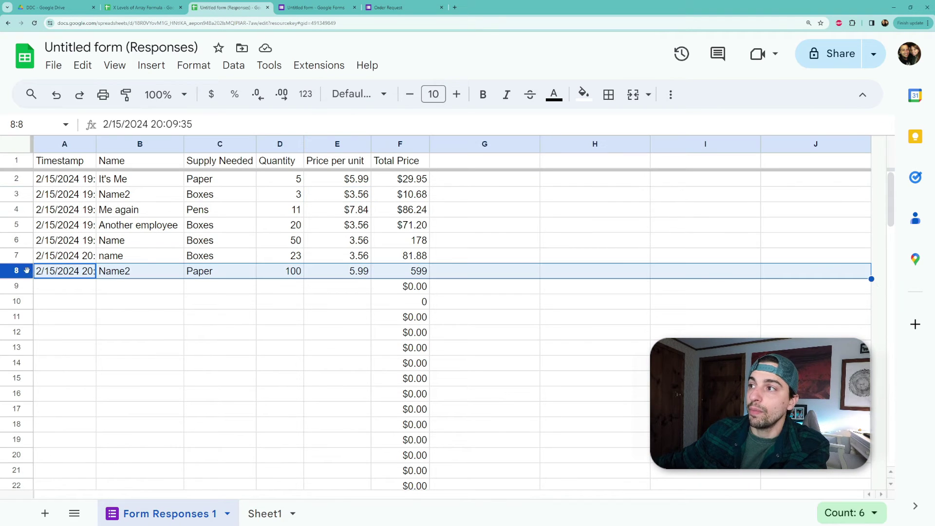
pyautogui.click(341, 271)
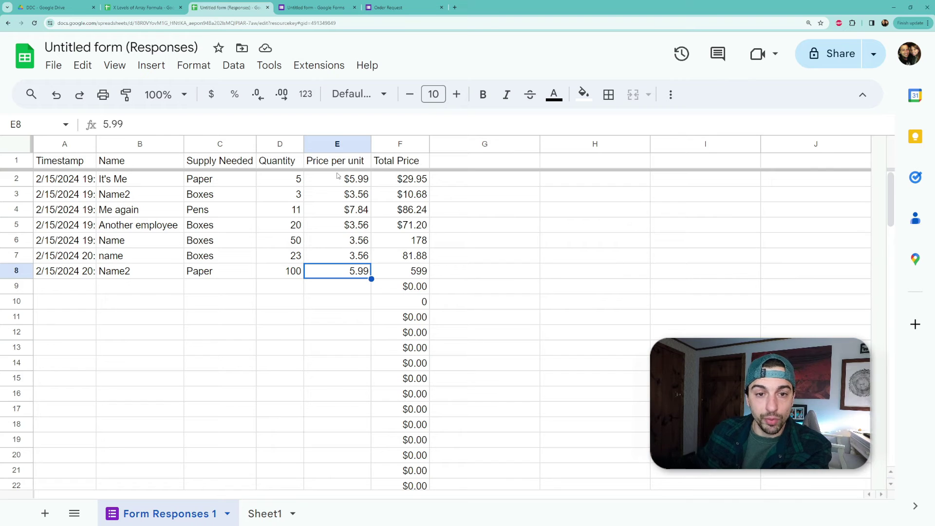
# - Wrap F2's D2:D*E2:E ArrayFormula in ARRAY_CONSTRAIN with Counta(A2:A) rows and 1 column
pyautogui.click(404, 182)
pyautogui.click(112, 123)
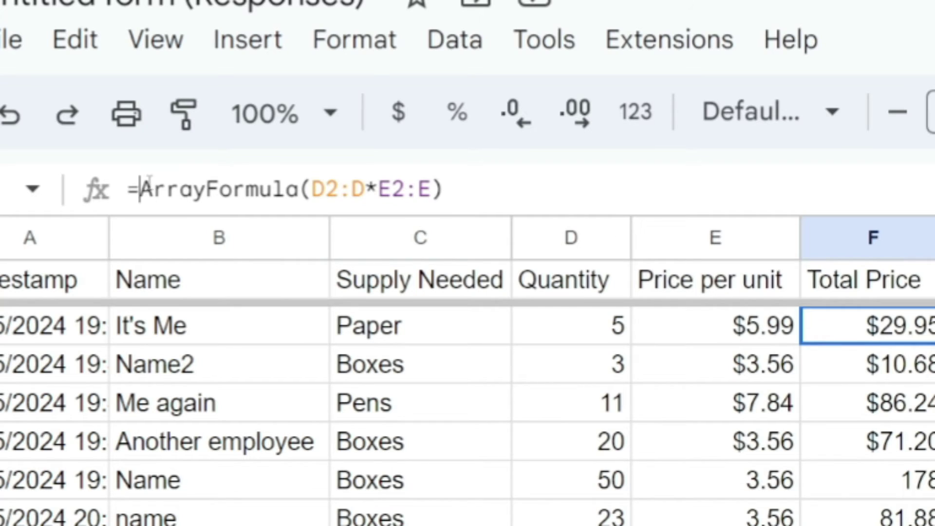
pyautogui.write('array')
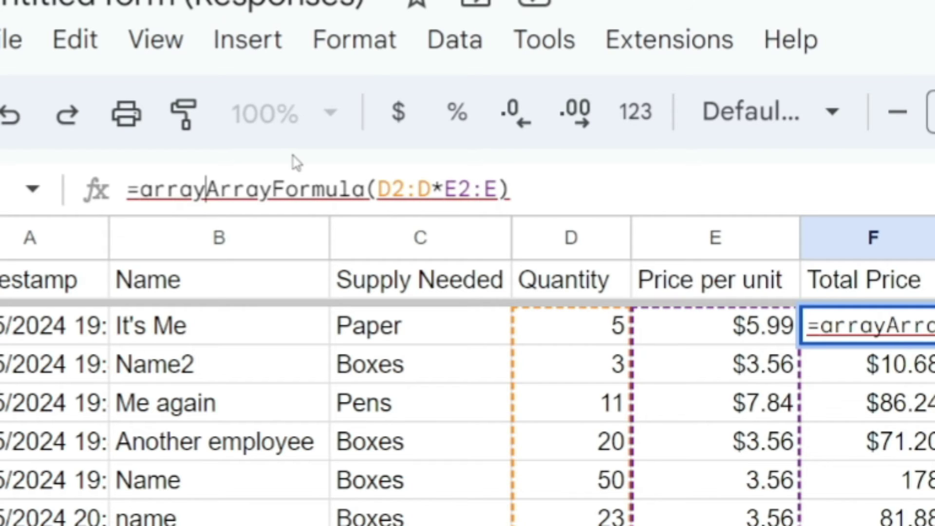
pyautogui.write('_cons')
pyautogui.write('train(')
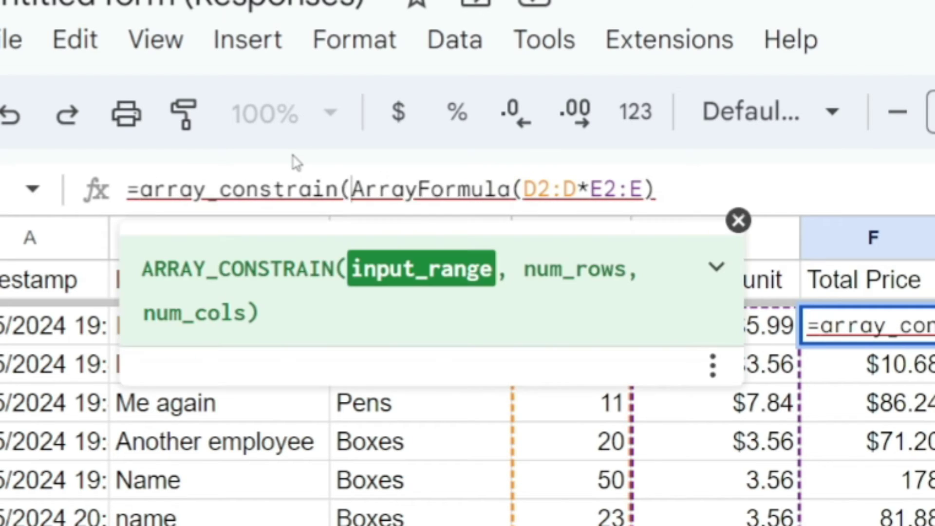
pyautogui.click(685, 187)
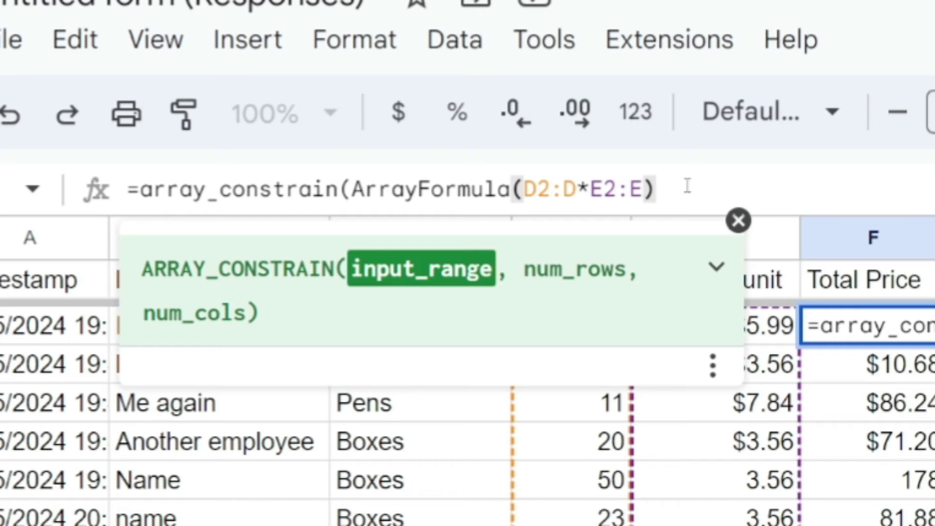
pyautogui.write(',C')
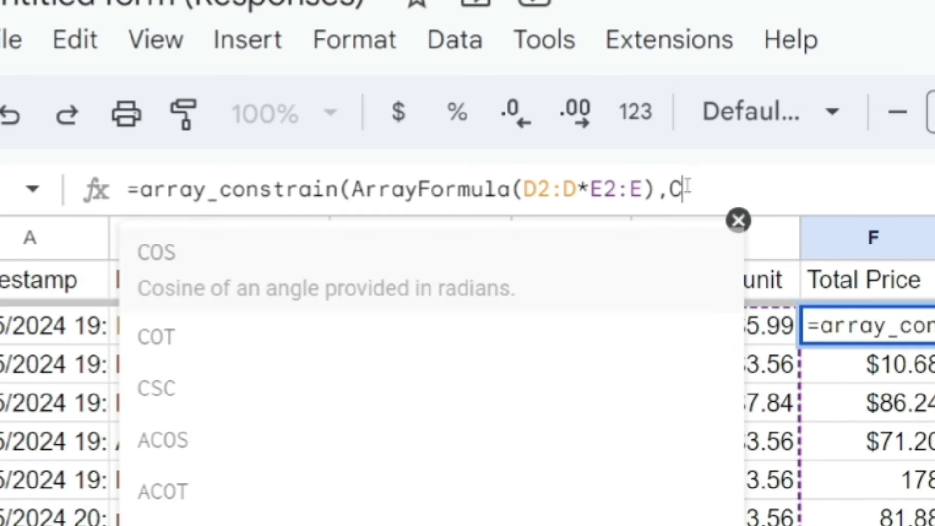
pyautogui.write('ounta')
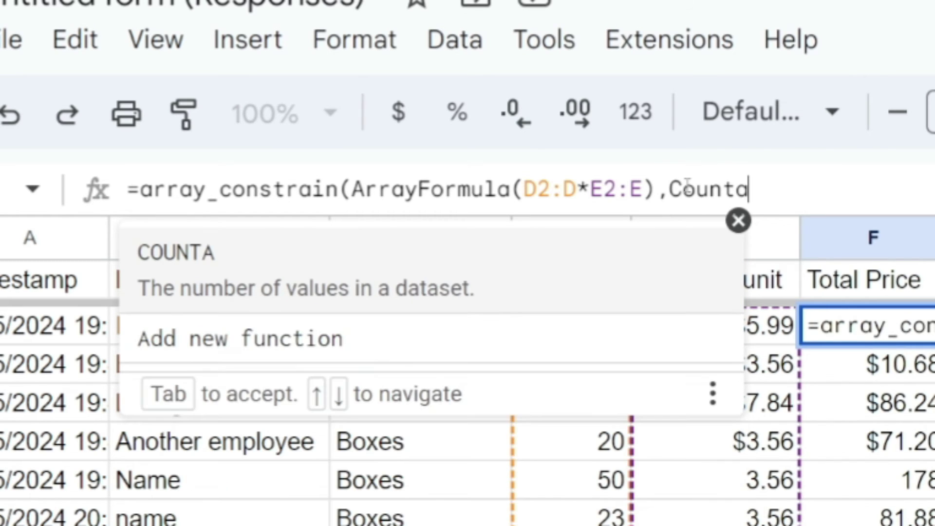
pyautogui.write('(A2:')
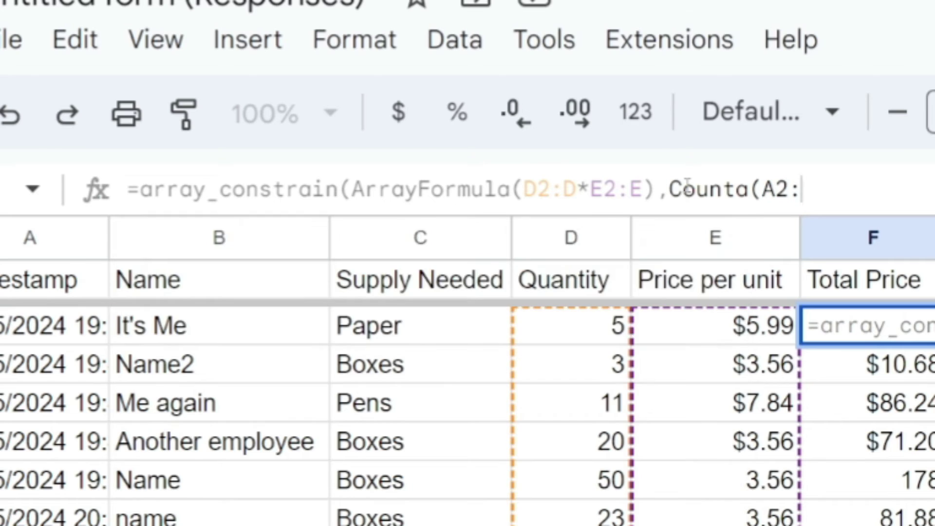
pyautogui.write('A),')
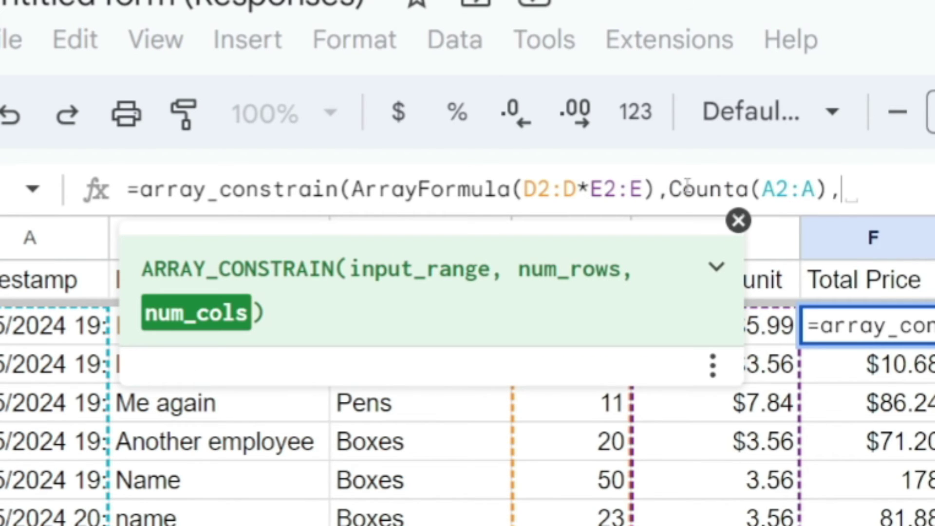
pyautogui.write('1')
pyautogui.write(')')
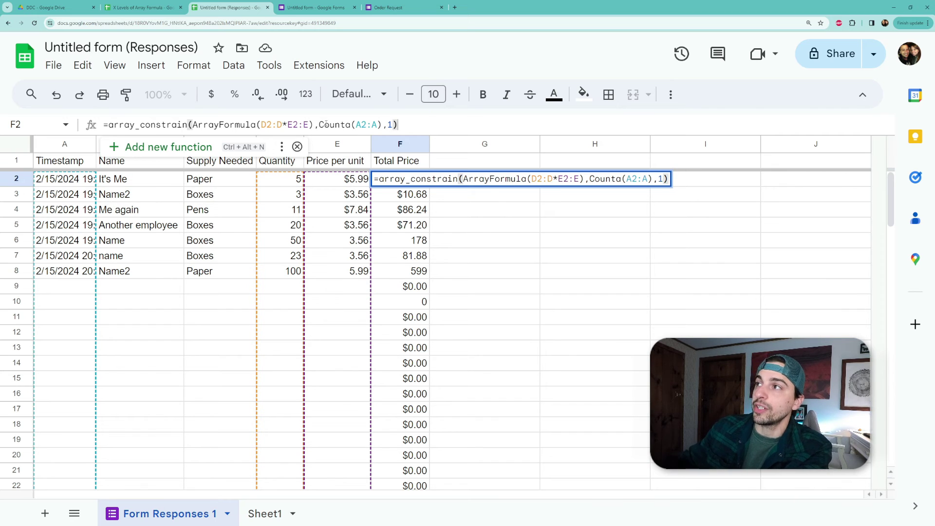
pyautogui.press('Return')
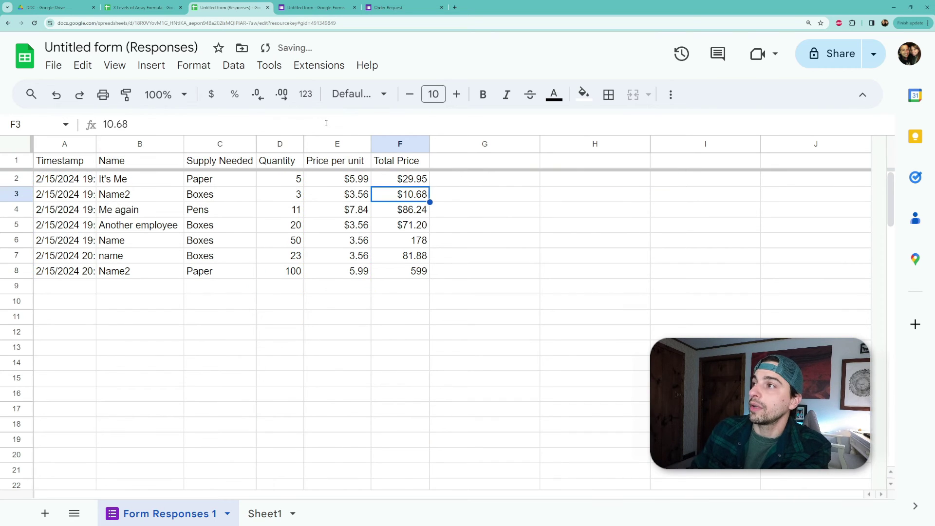
pyautogui.click(433, 240)
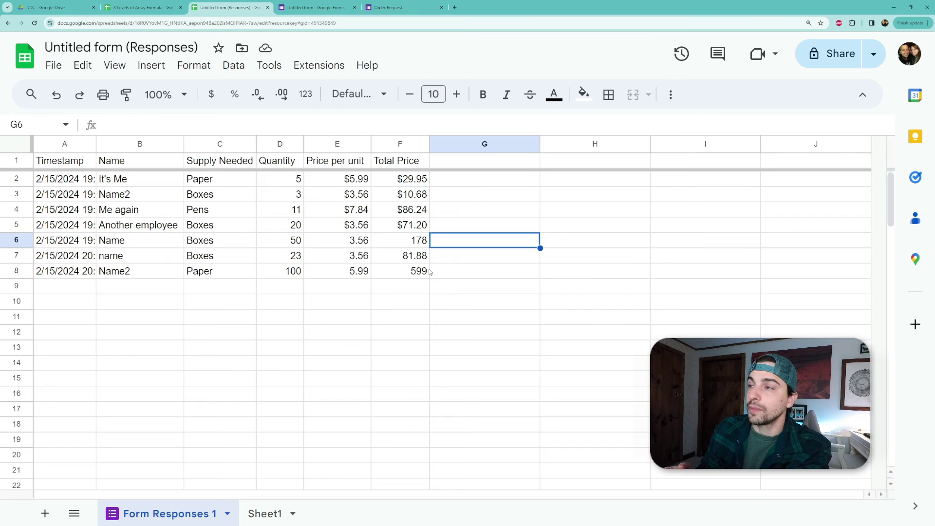